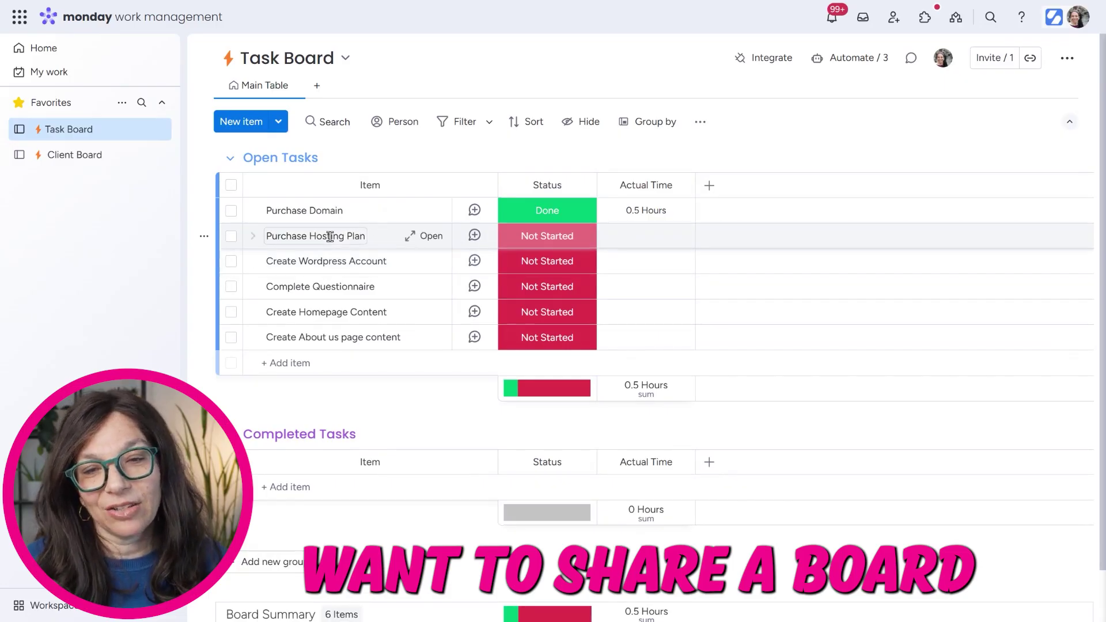
# Set Purchase Hosting Plan's status to Client Review, then switch to the Client Board.
pyautogui.click(533, 237)
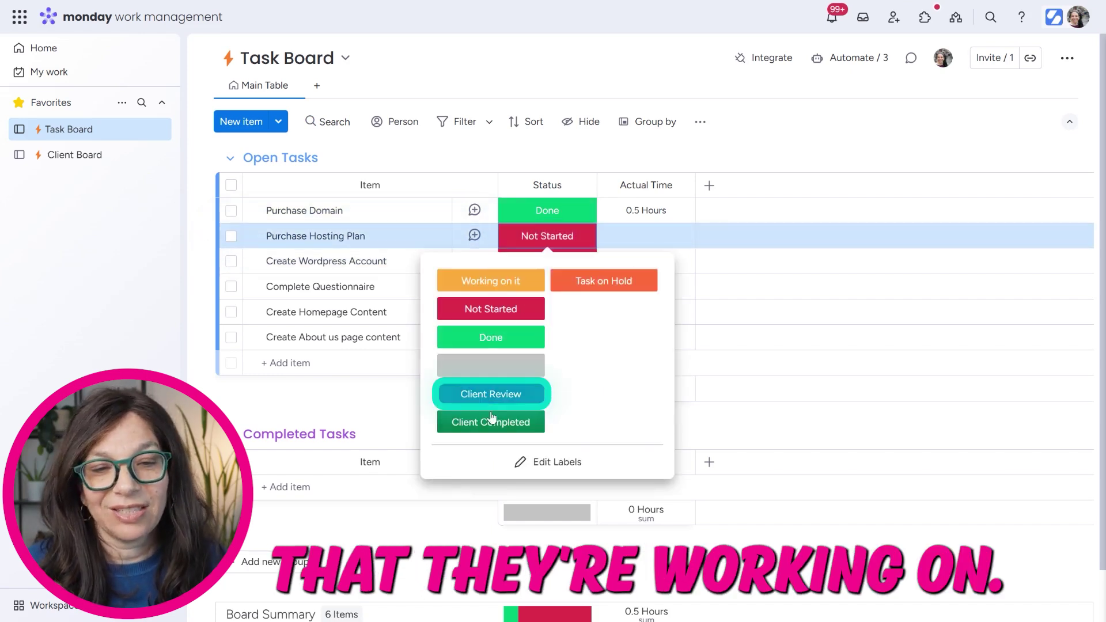
pyautogui.click(490, 394)
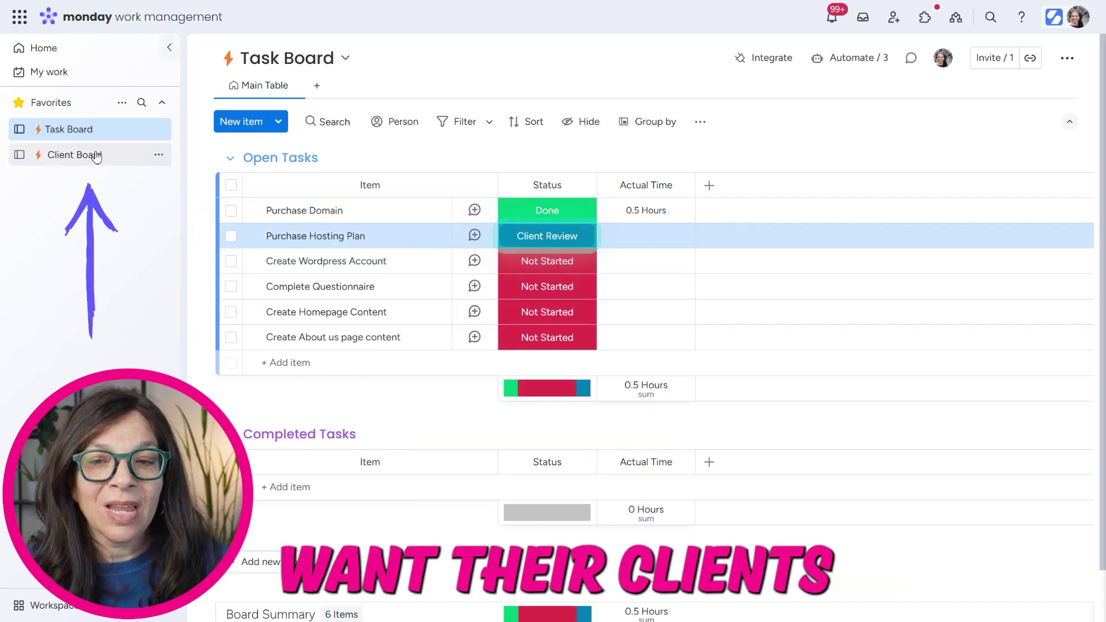
pyautogui.click(114, 167)
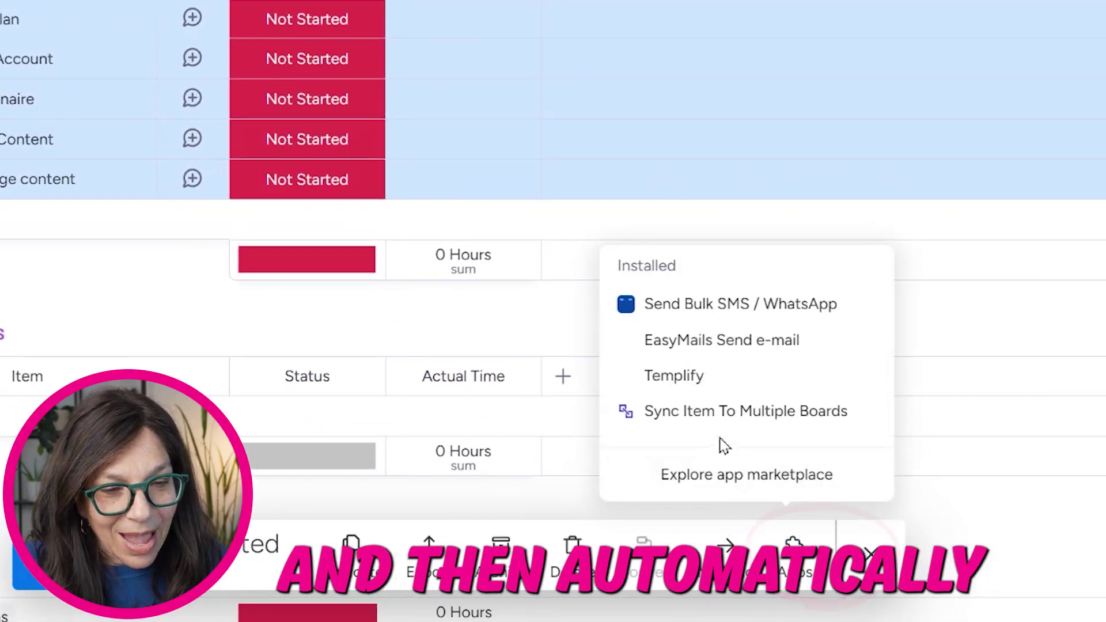
# Launch Sync Item To Multiple Boards and choose Client Board as the destination.
pyautogui.click(629, 422)
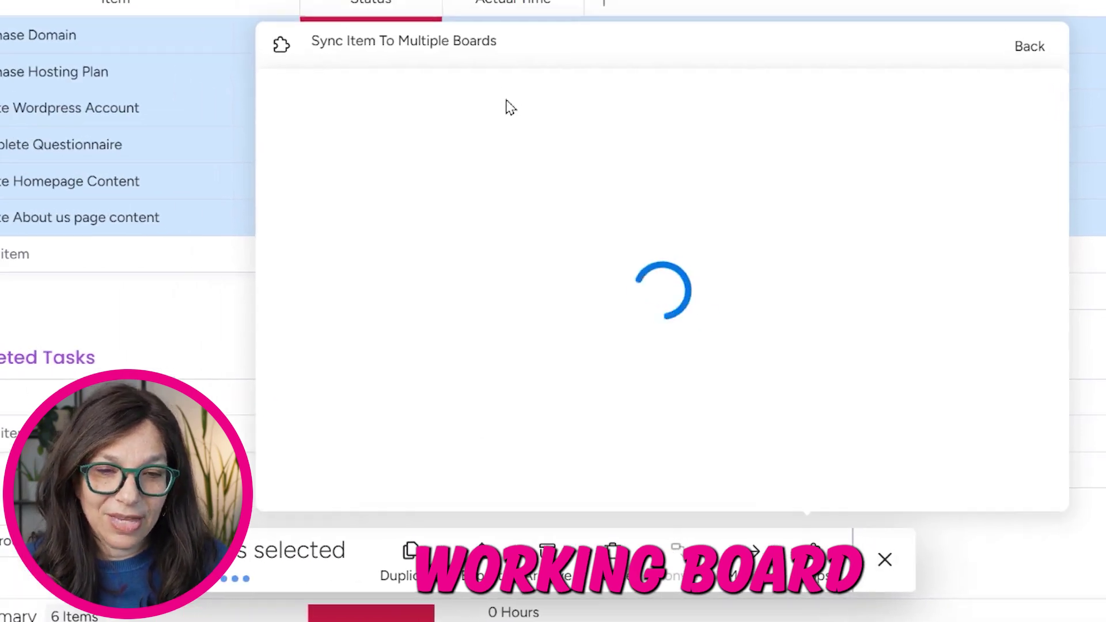
pyautogui.click(467, 163)
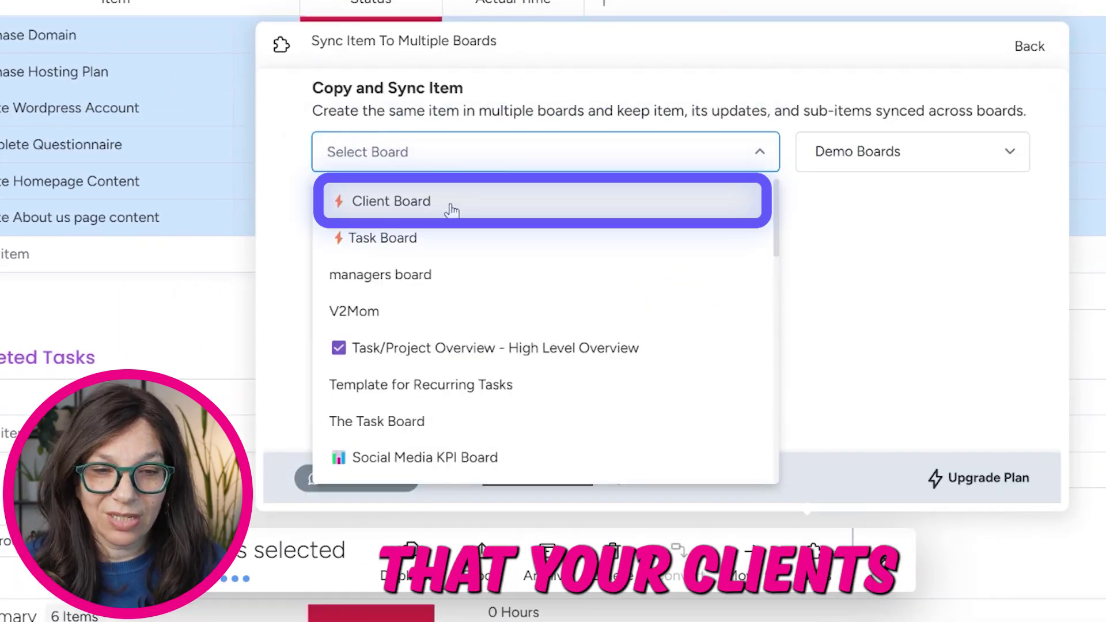
pyautogui.click(460, 206)
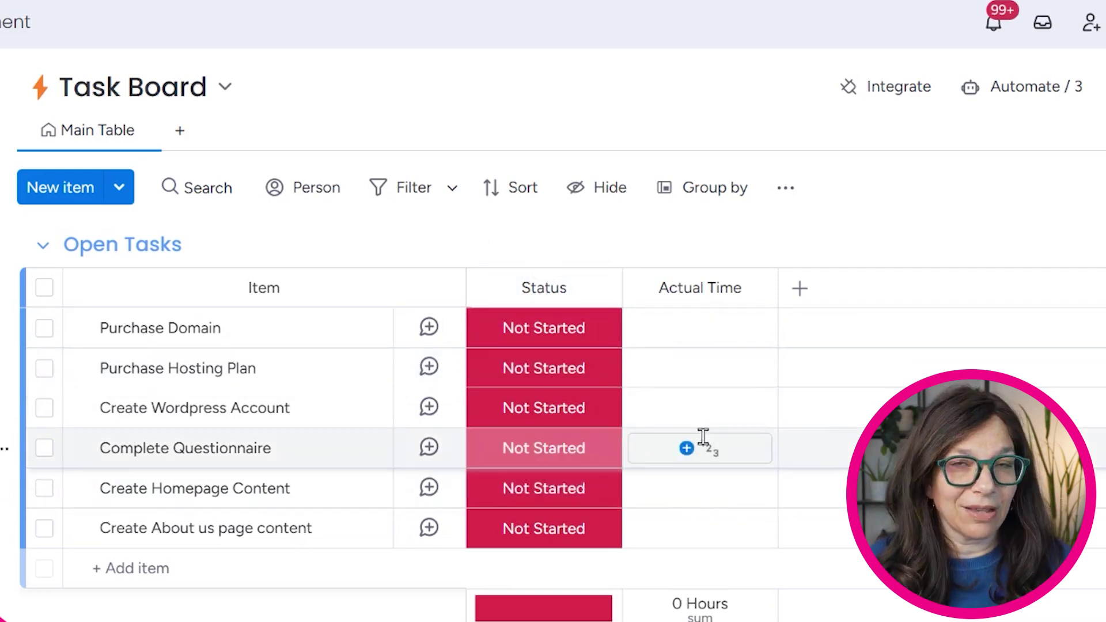
# Look over the empty Client Board's Status and Time columns, then return to the Task Board.
pyautogui.click(77, 164)
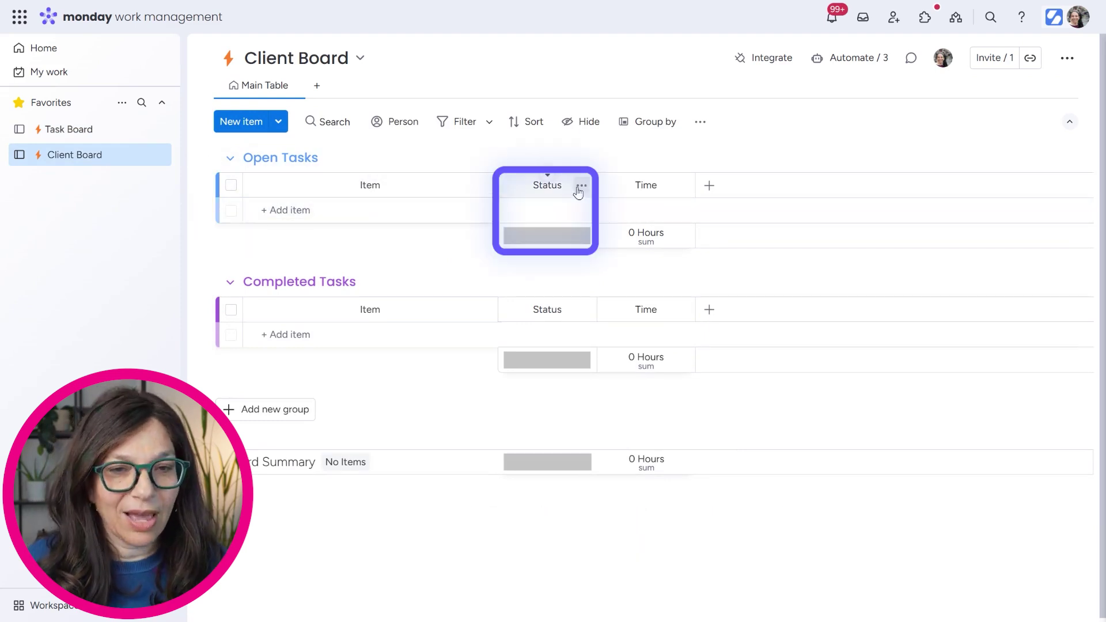
pyautogui.click(68, 130)
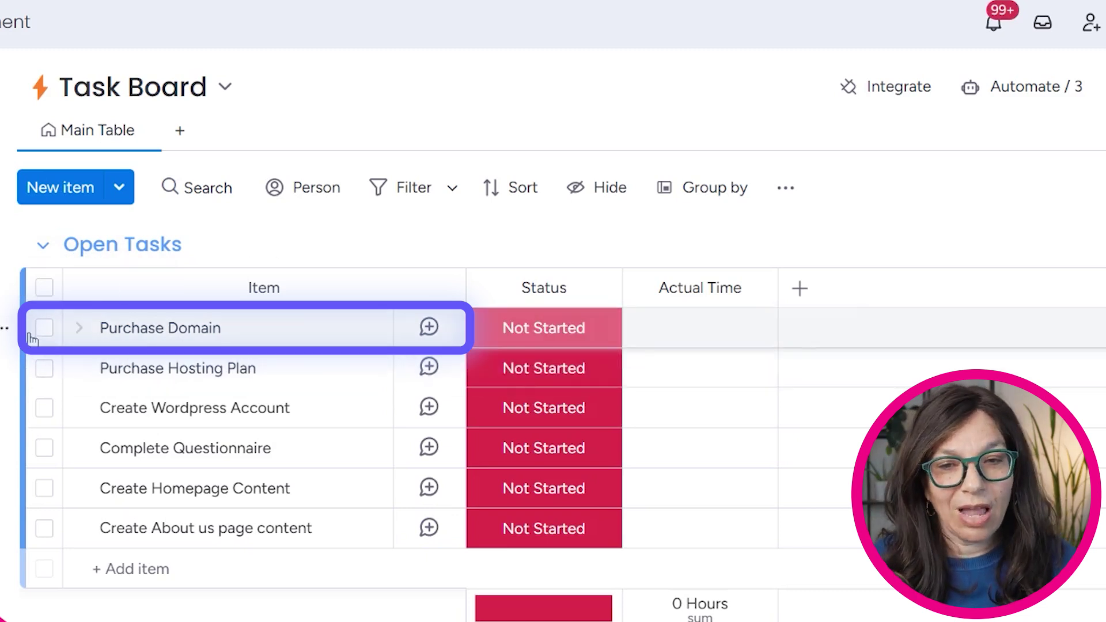
# Select all six Open Tasks and start Sync Item To Multiple Boards targeting Client Board.
pyautogui.click(45, 288)
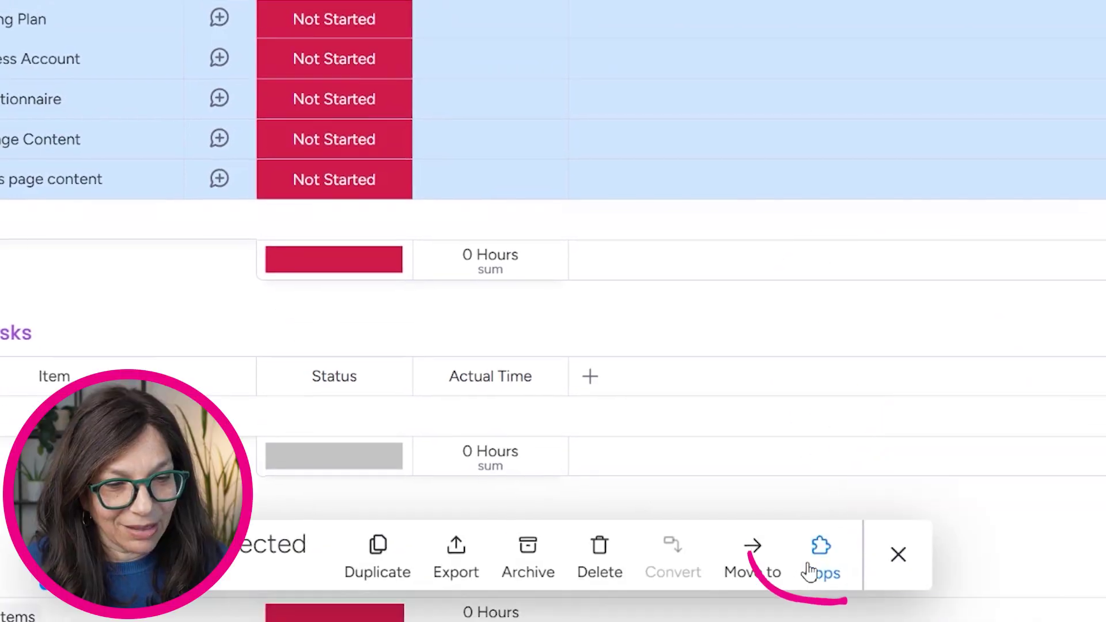
pyautogui.click(812, 567)
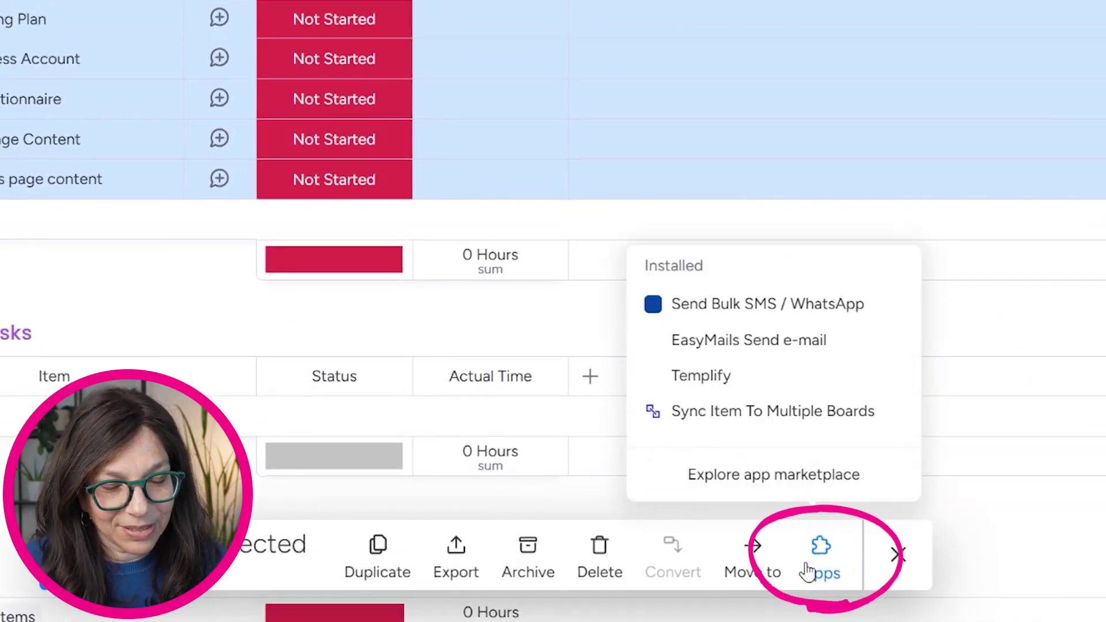
pyautogui.moveTo(743, 423)
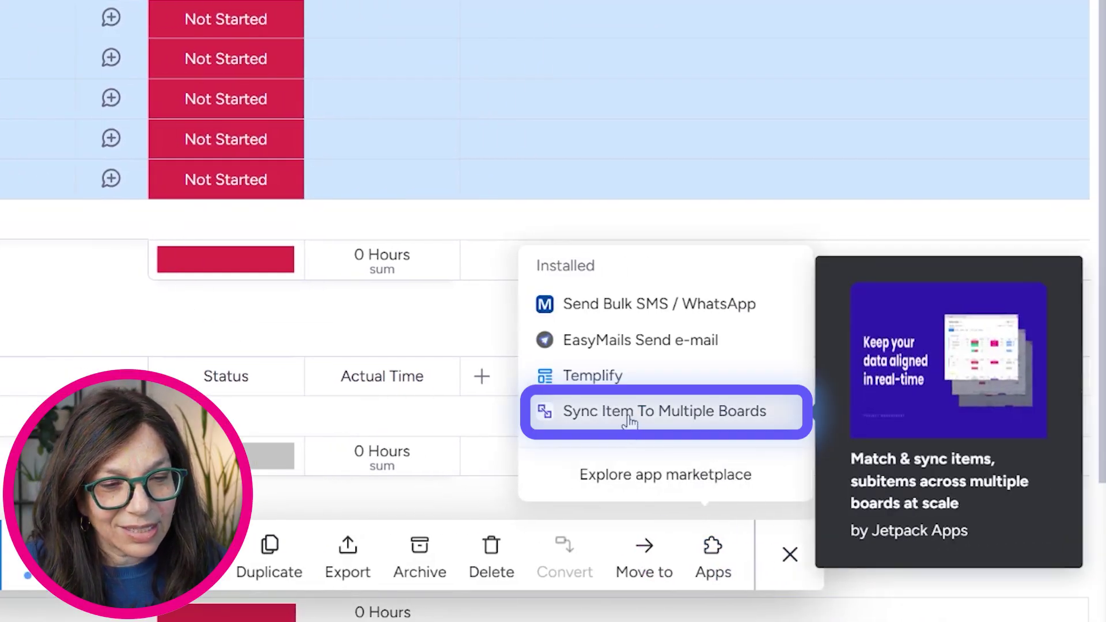
pyautogui.click(629, 412)
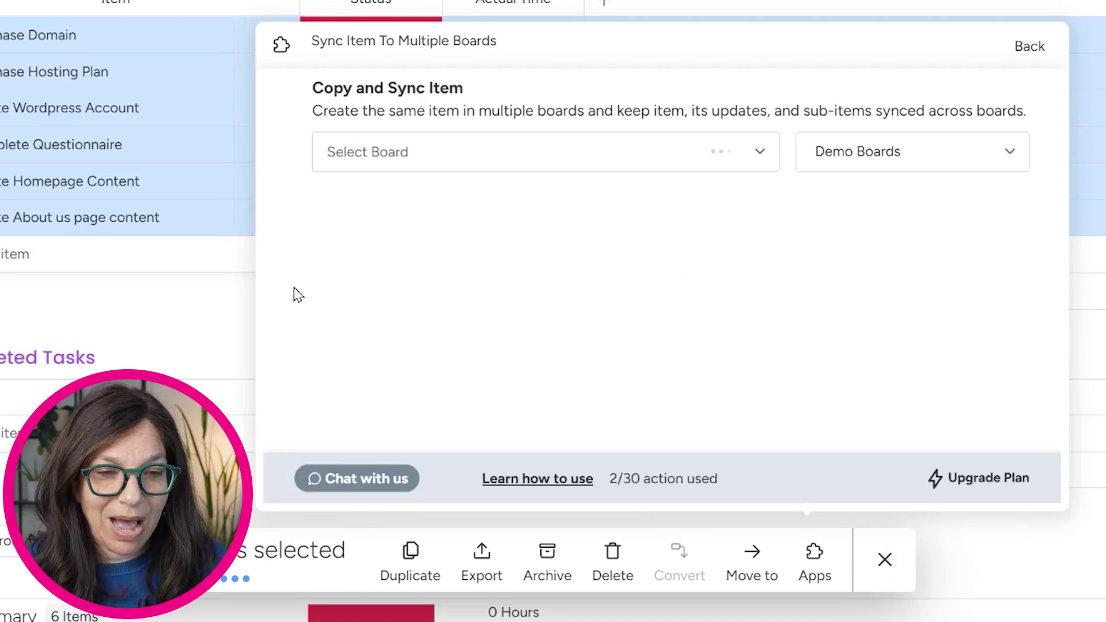
pyautogui.click(469, 157)
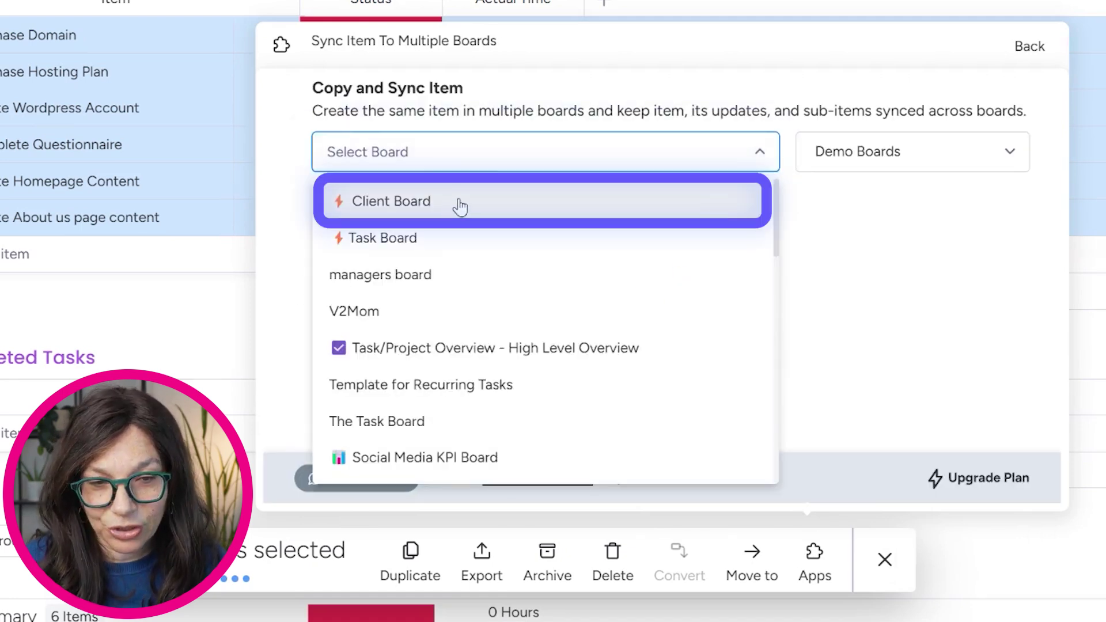
pyautogui.click(460, 206)
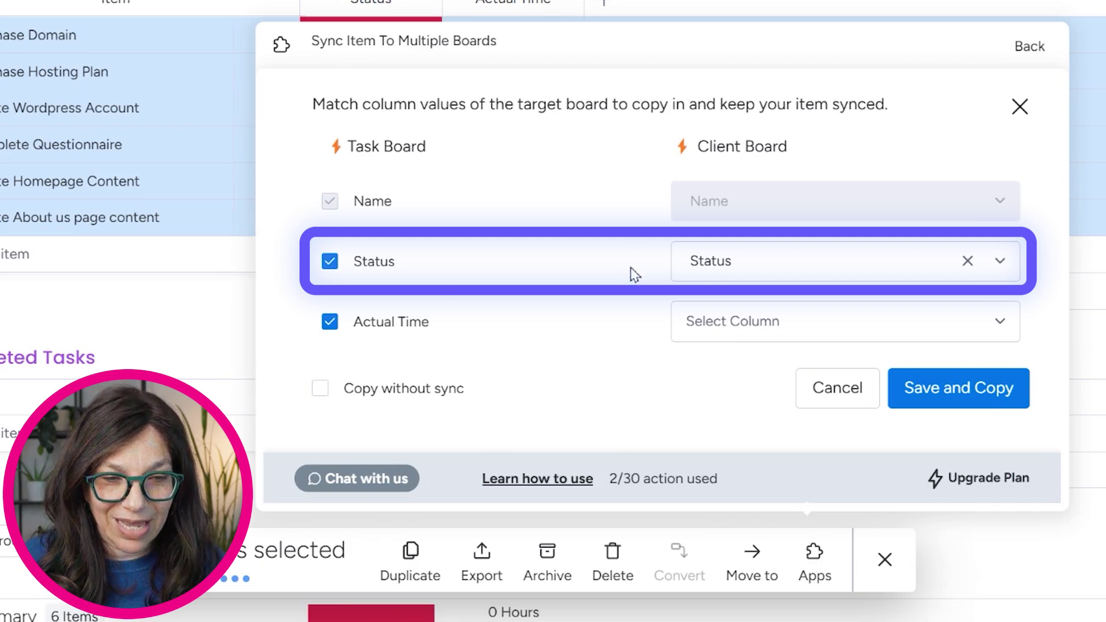
# Map Actual Time to the Time column and save, copying the tasks with sync on.
pyautogui.click(682, 323)
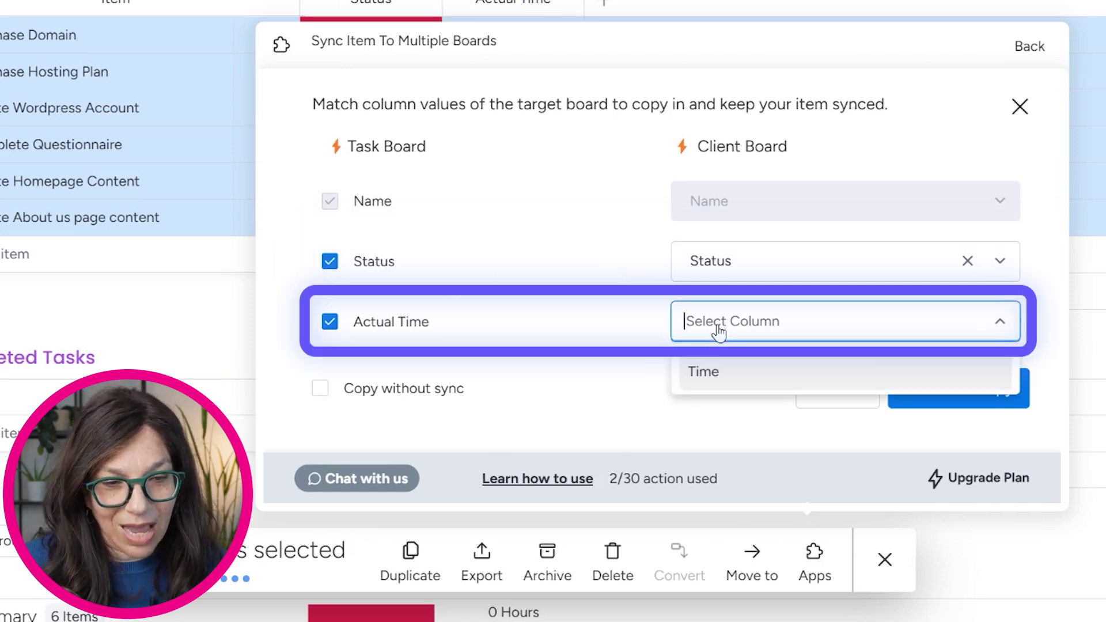
pyautogui.click(716, 370)
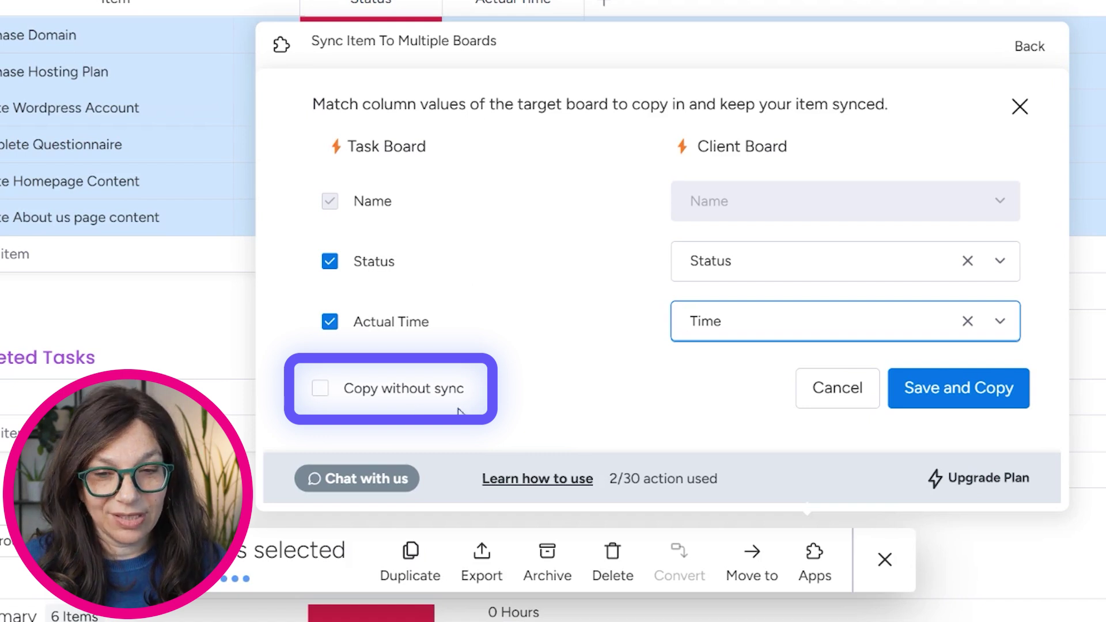
pyautogui.click(937, 396)
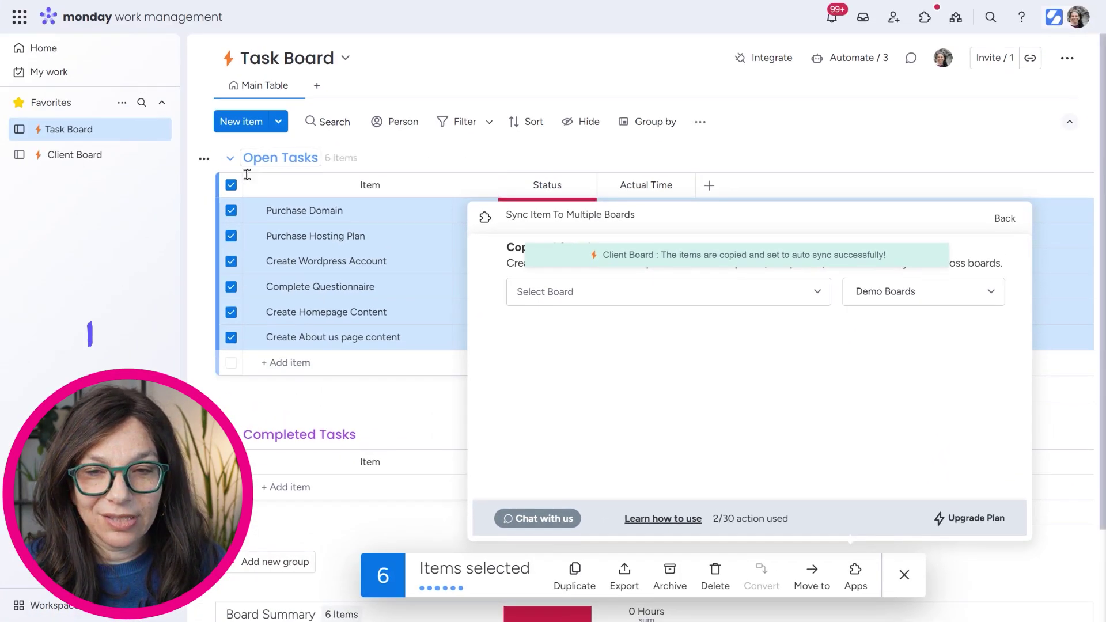
# Check the six synced tasks on the Client Board, then go back to the Task Board.
pyautogui.click(74, 156)
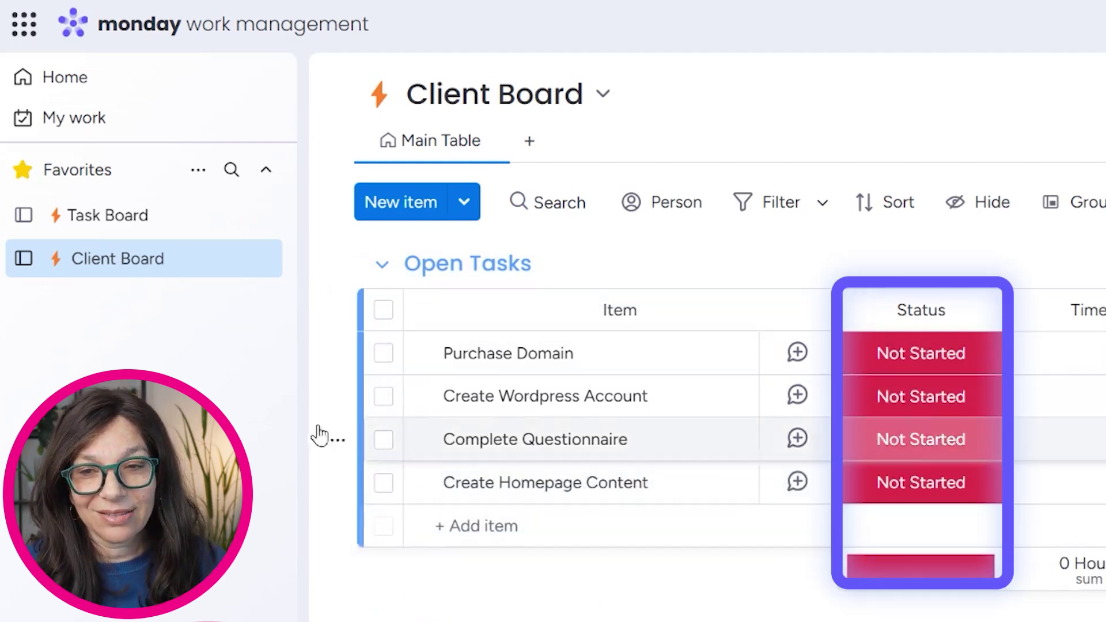
pyautogui.click(133, 219)
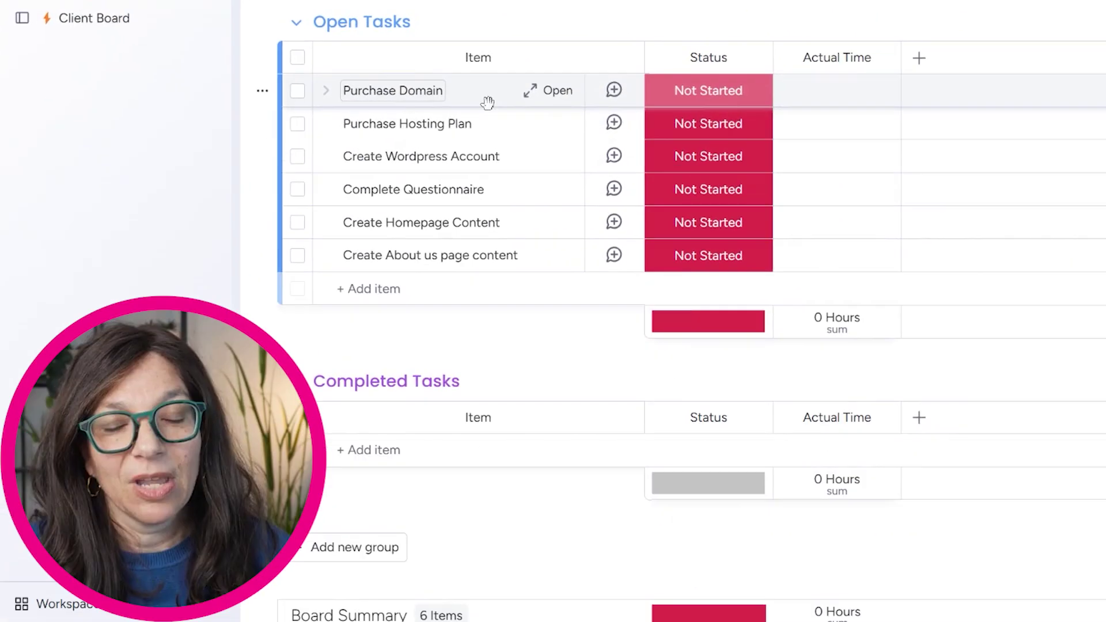
# Set Purchase Domain to Working on it and confirm the change on the Client Board.
pyautogui.click(899, 355)
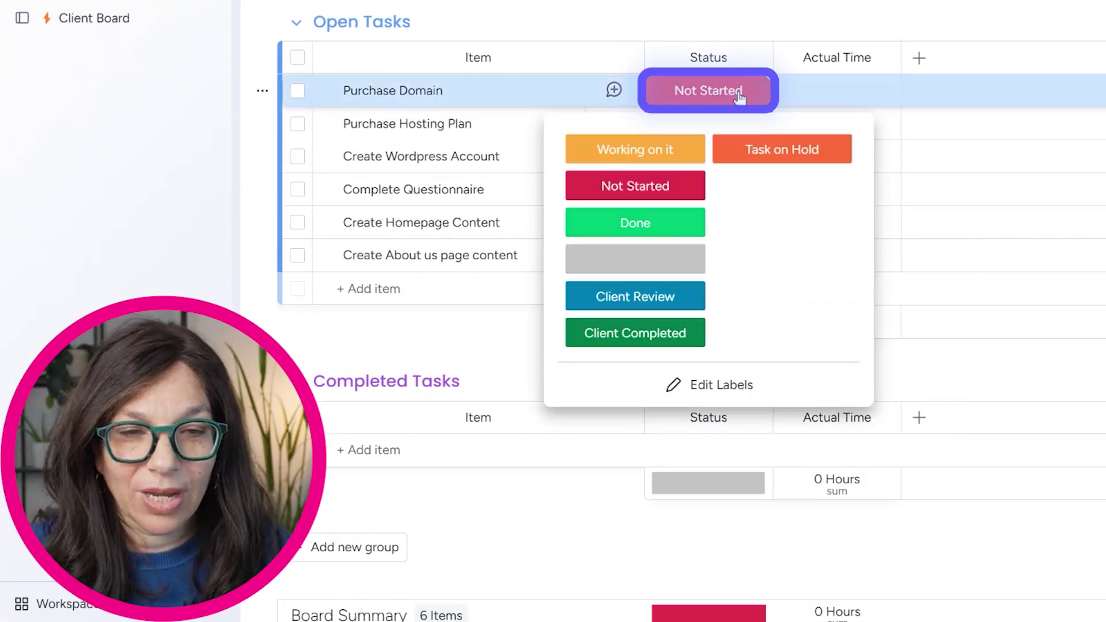
pyautogui.click(635, 149)
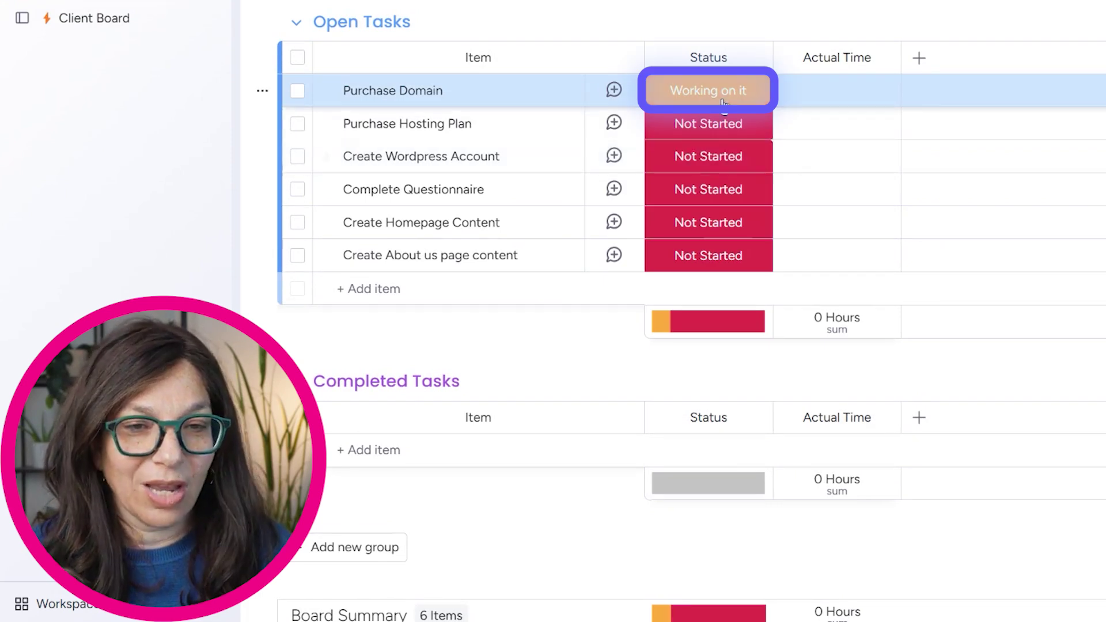
pyautogui.click(128, 30)
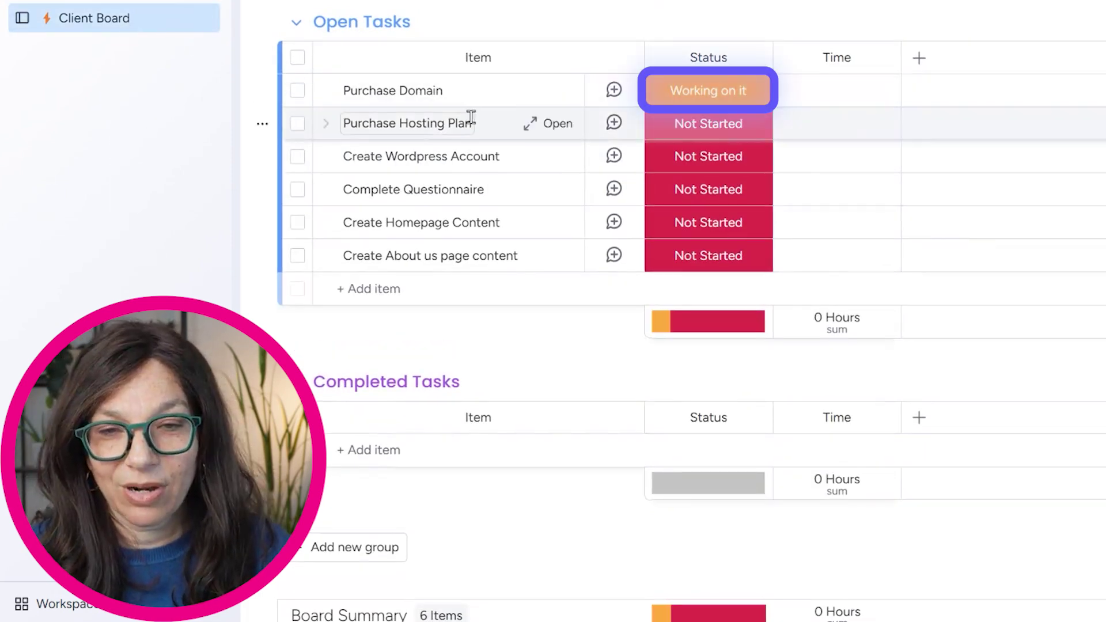
pyautogui.moveTo(531, 156)
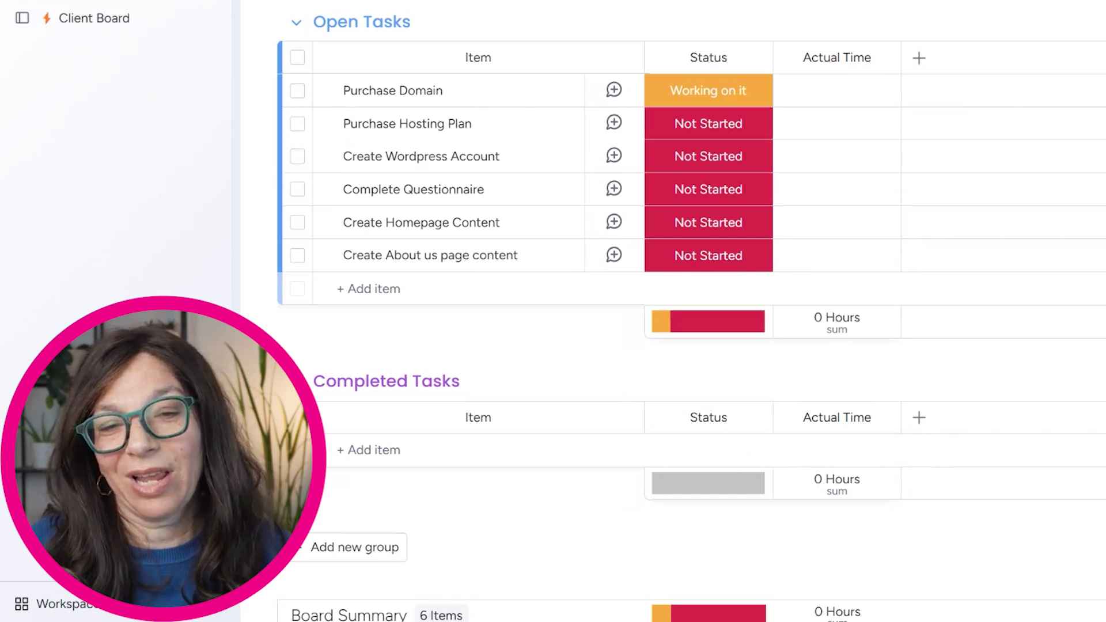
pyautogui.click(832, 92)
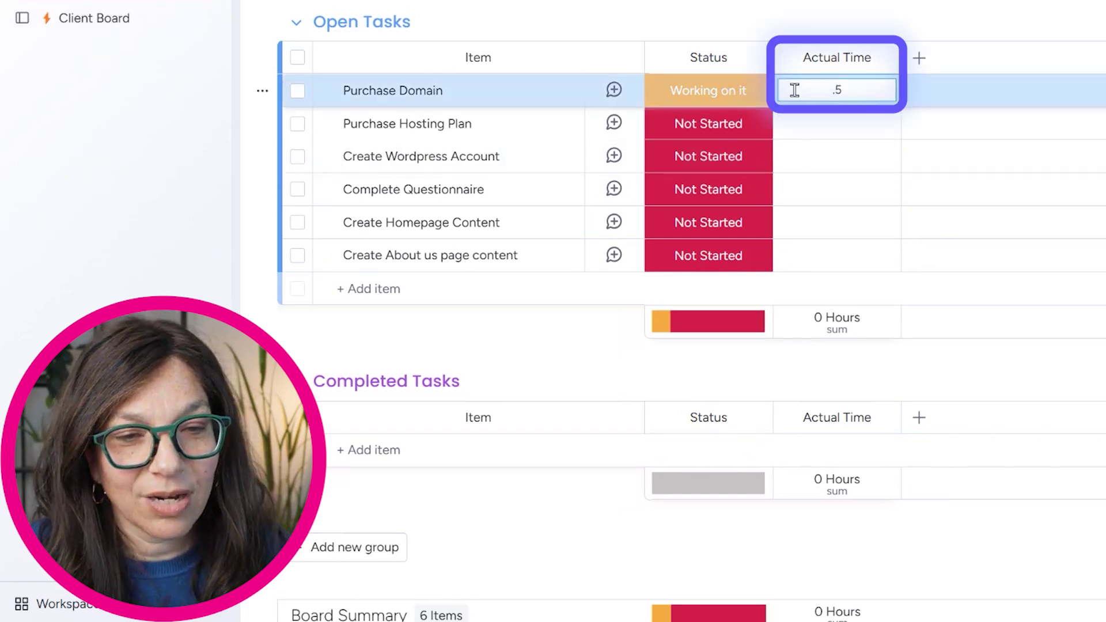
# Mark Purchase Domain as Done with 0.5 hours, then return to the Task Board.
pyautogui.click(727, 102)
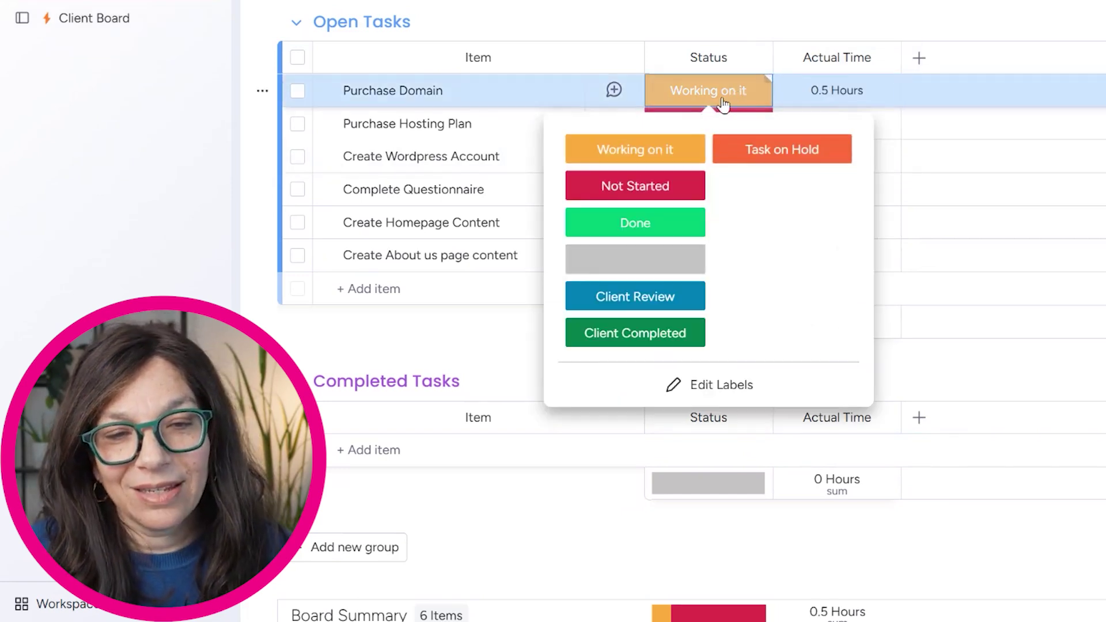
pyautogui.click(635, 224)
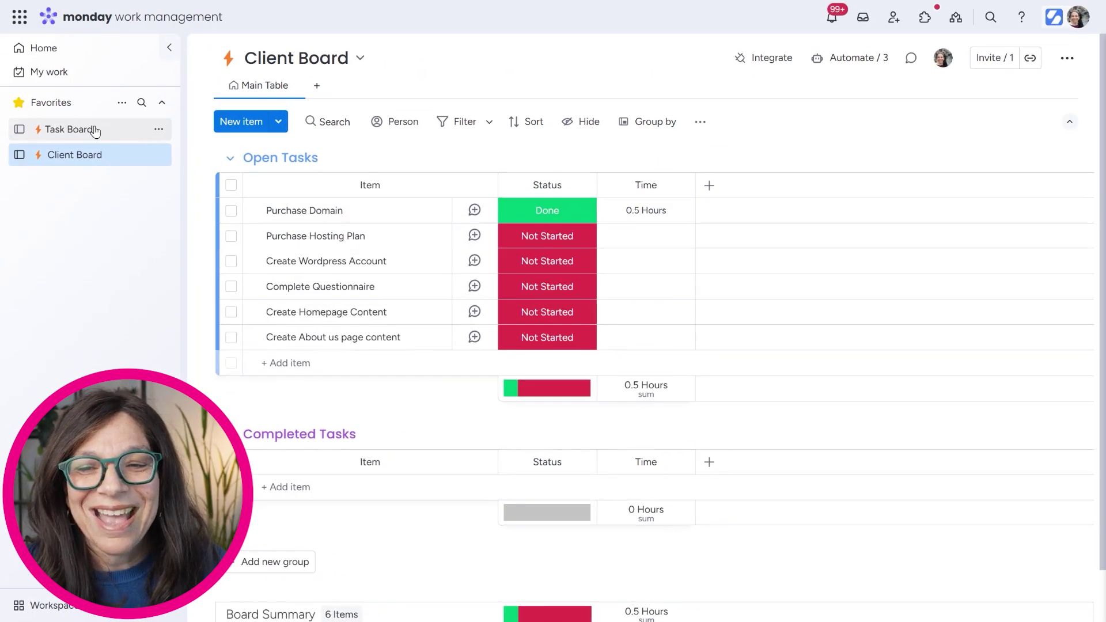
pyautogui.click(92, 129)
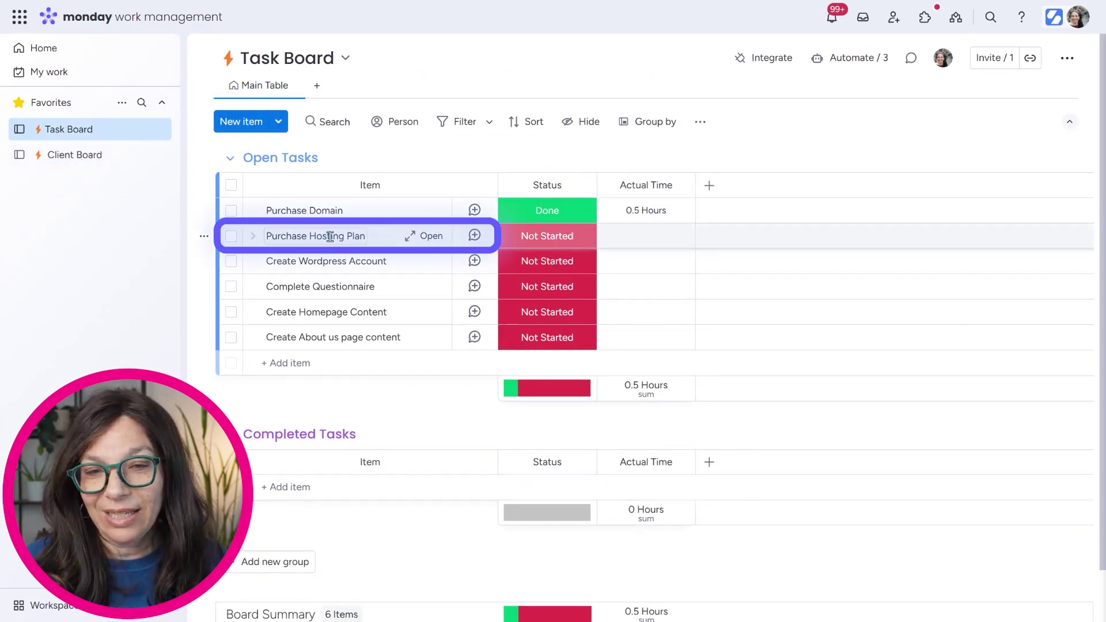
# Set Purchase Hosting Plan to Client Review and check it synced on the Client Board.
pyautogui.click(529, 236)
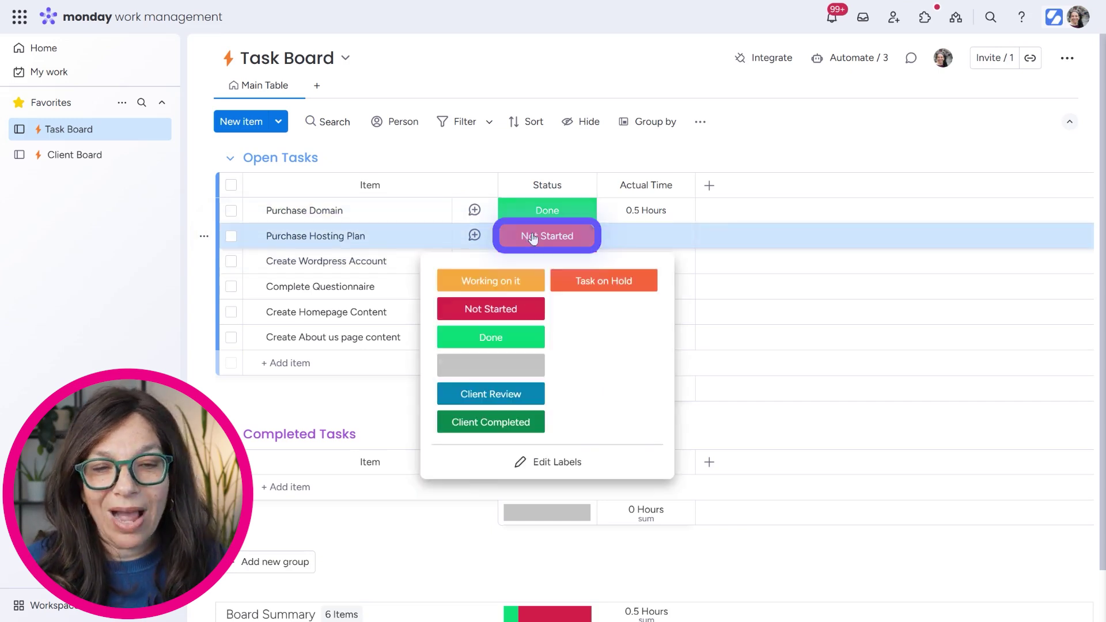
pyautogui.click(494, 394)
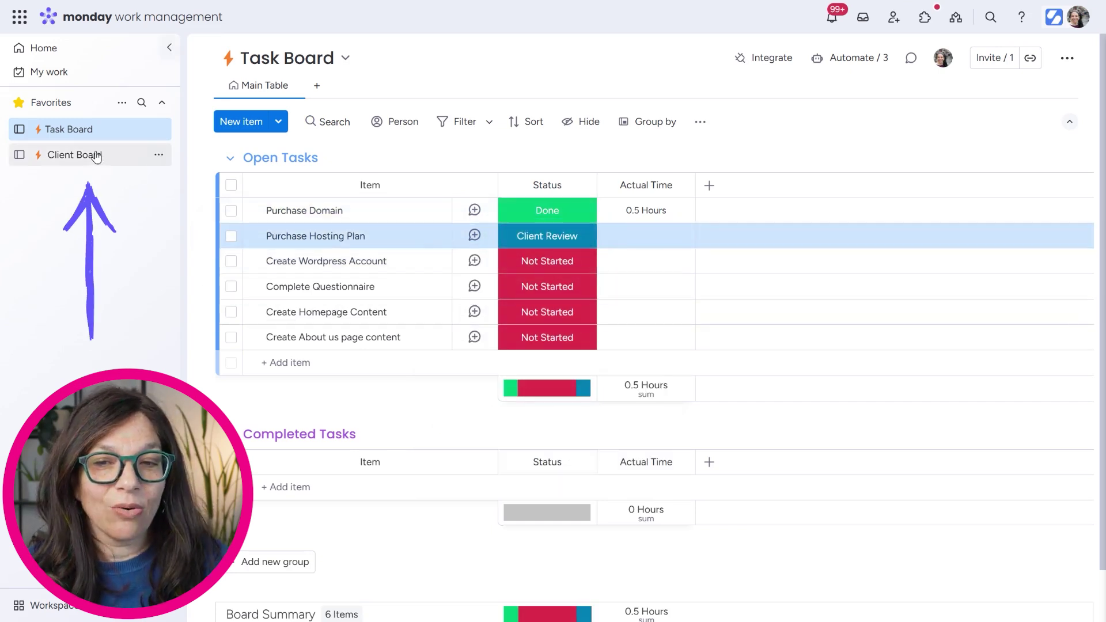
pyautogui.click(115, 163)
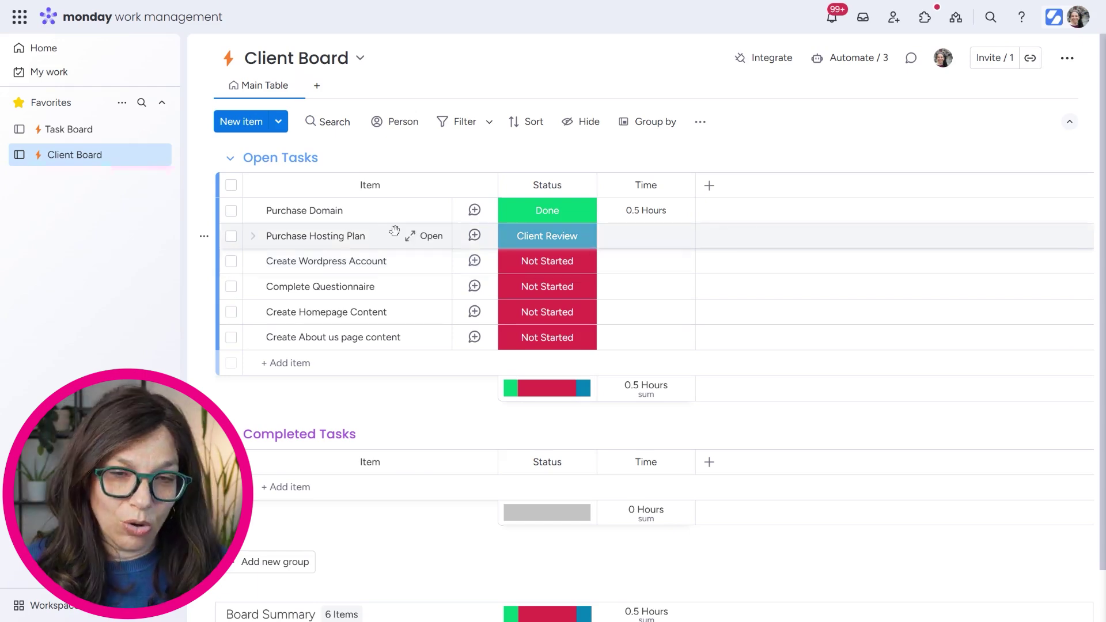
pyautogui.click(519, 238)
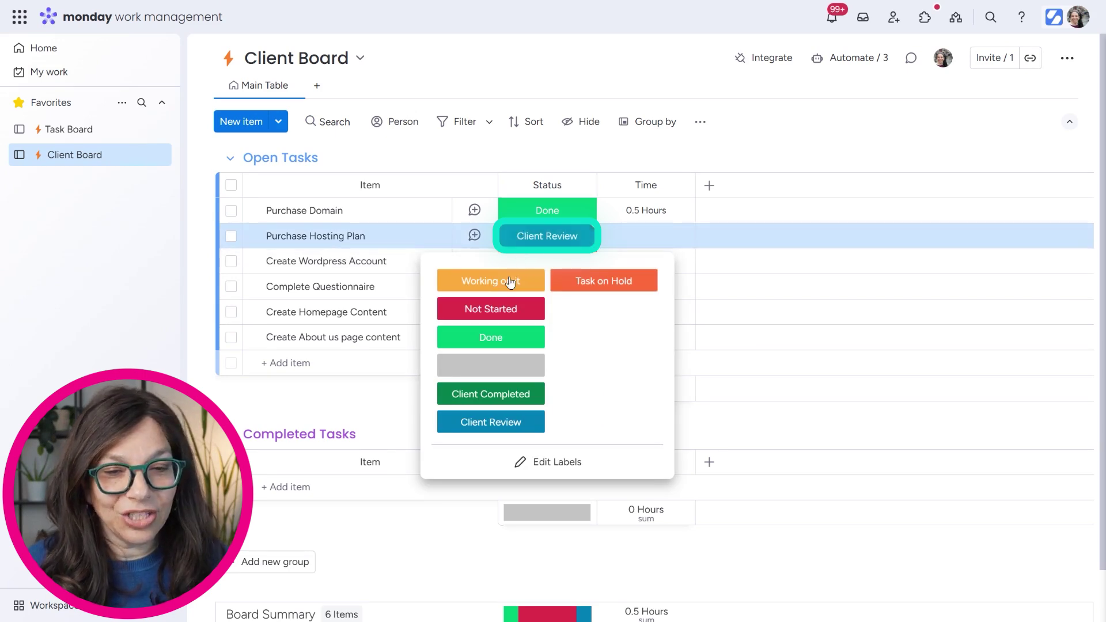
# Change Purchase Hosting Plan to Client Completed on the Client Board, then view the Task Board.
pyautogui.click(499, 395)
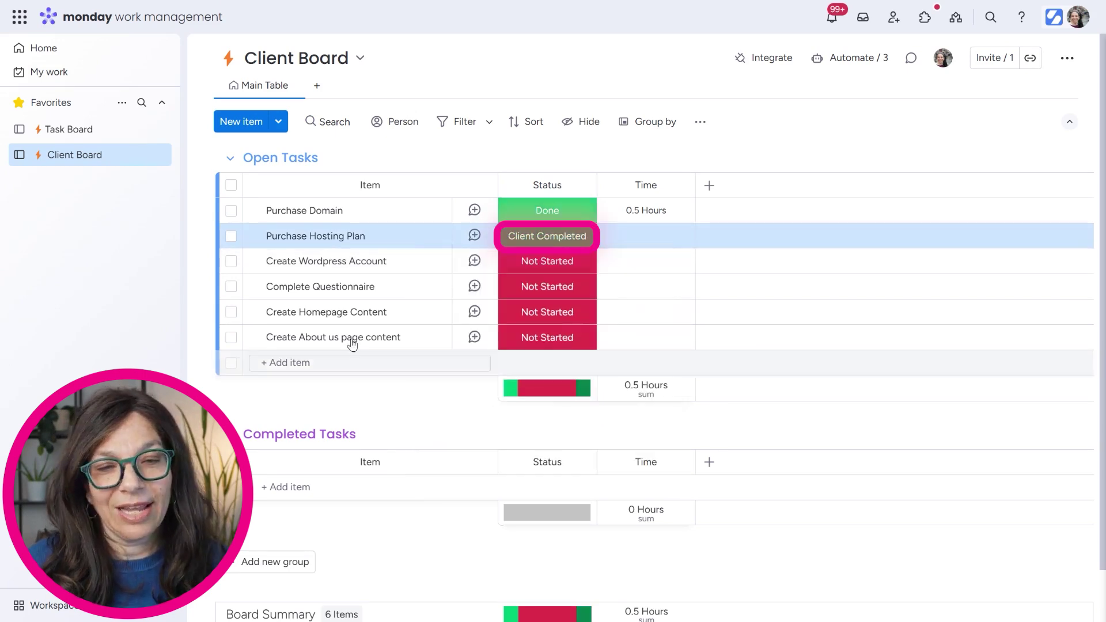
pyautogui.click(80, 134)
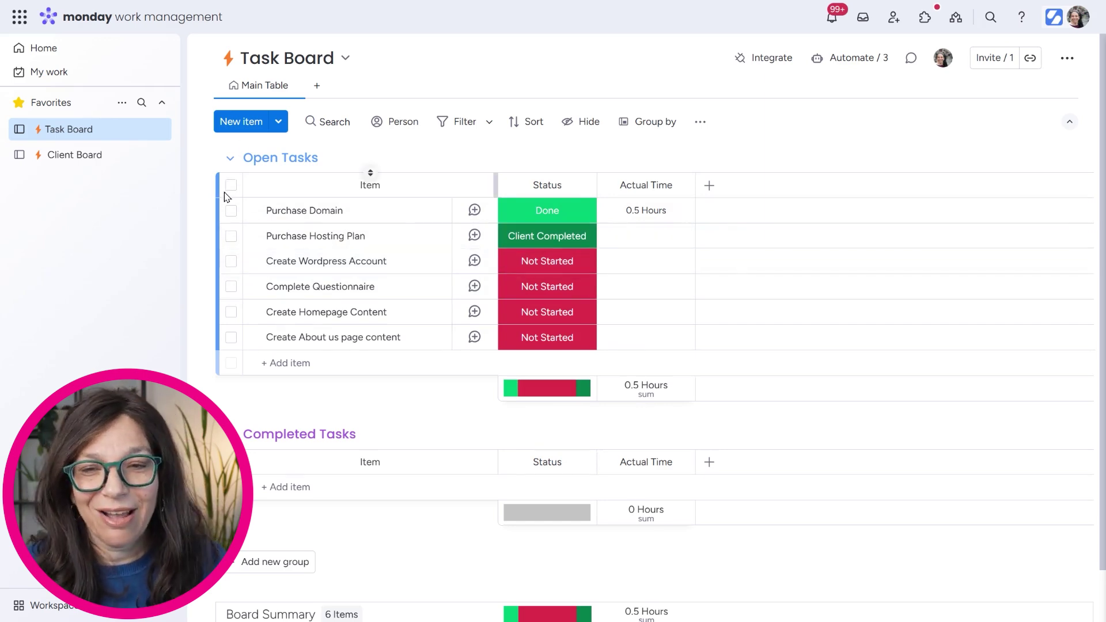
pyautogui.click(692, 260)
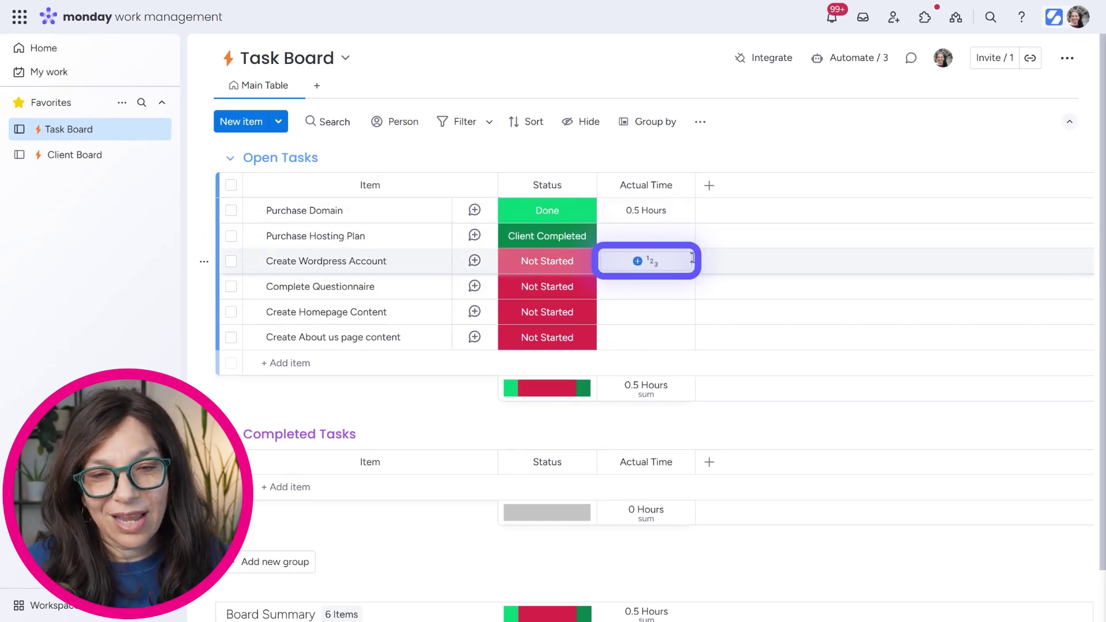
# Log 1 hour on Create Wordpress Account, mark it Done, and view the Client Board.
pyautogui.write('0')
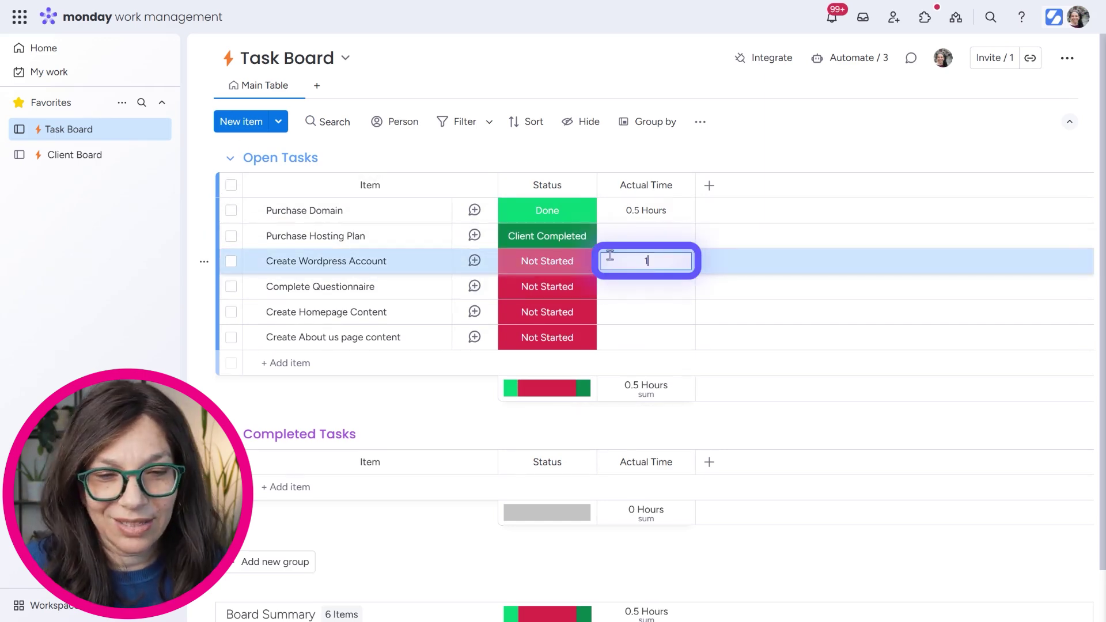
pyautogui.click(568, 270)
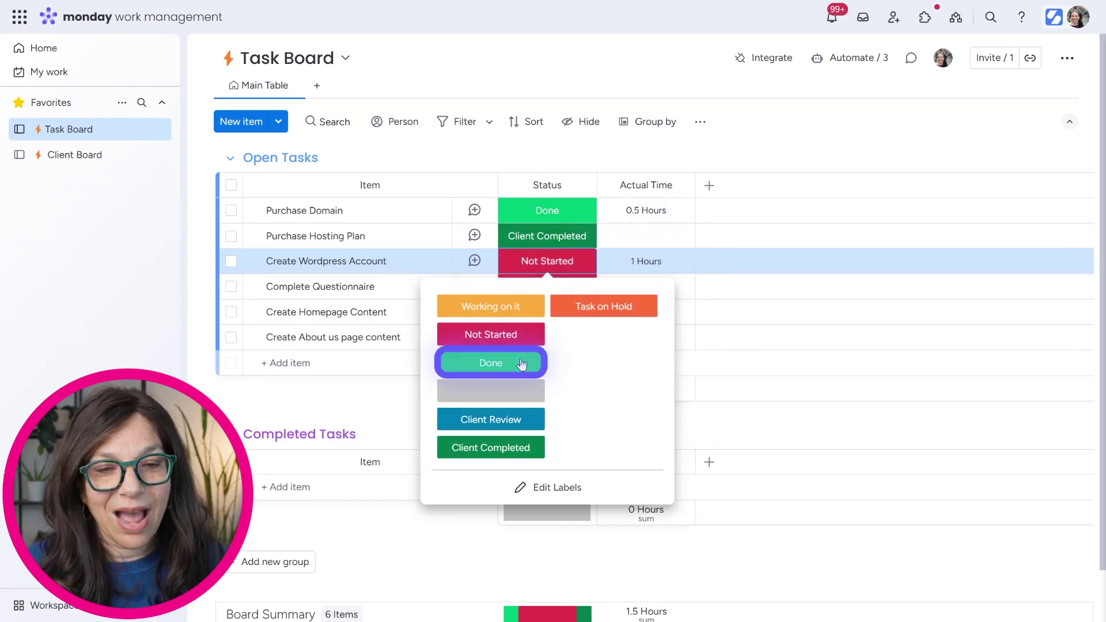
pyautogui.click(528, 363)
pyautogui.click(85, 151)
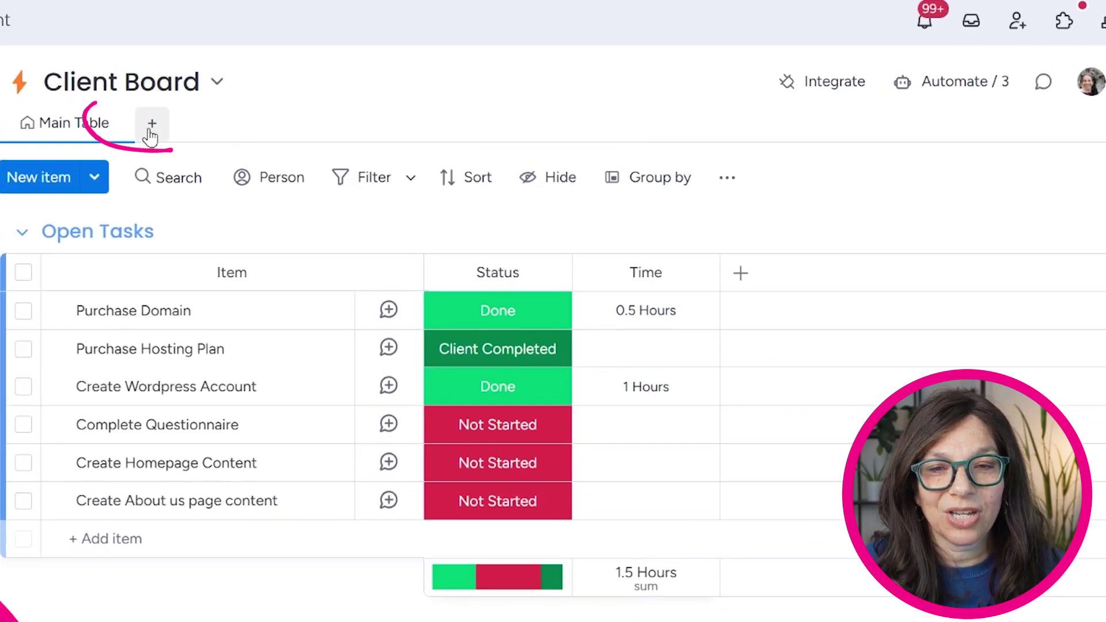
# Add a Blank view to the Client Board with a Chart widget counting items by status.
pyautogui.click(316, 85)
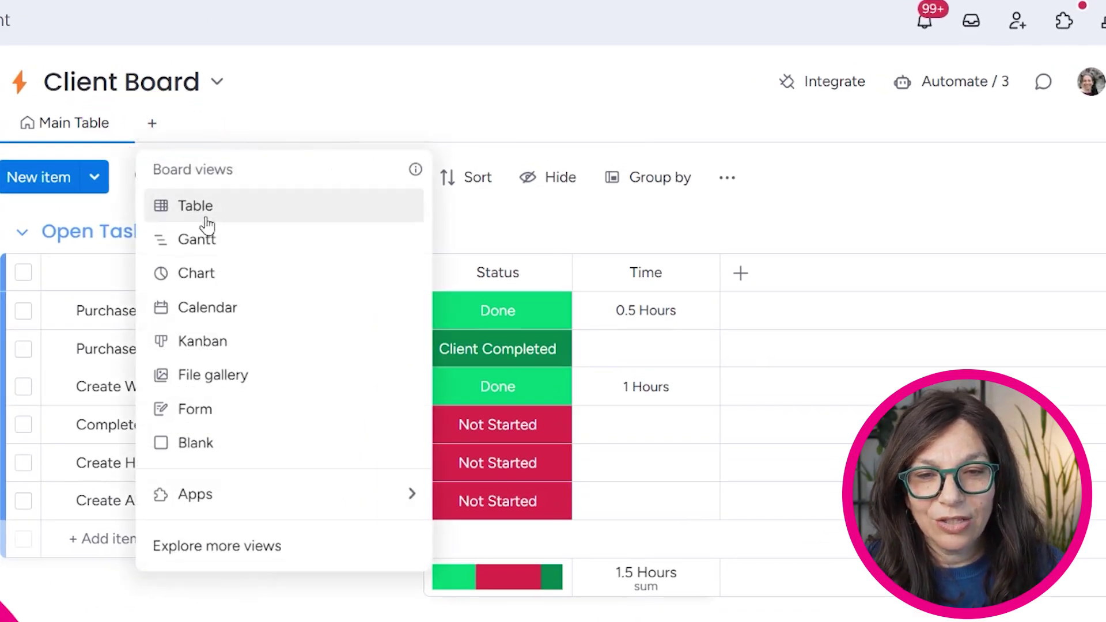
pyautogui.click(222, 441)
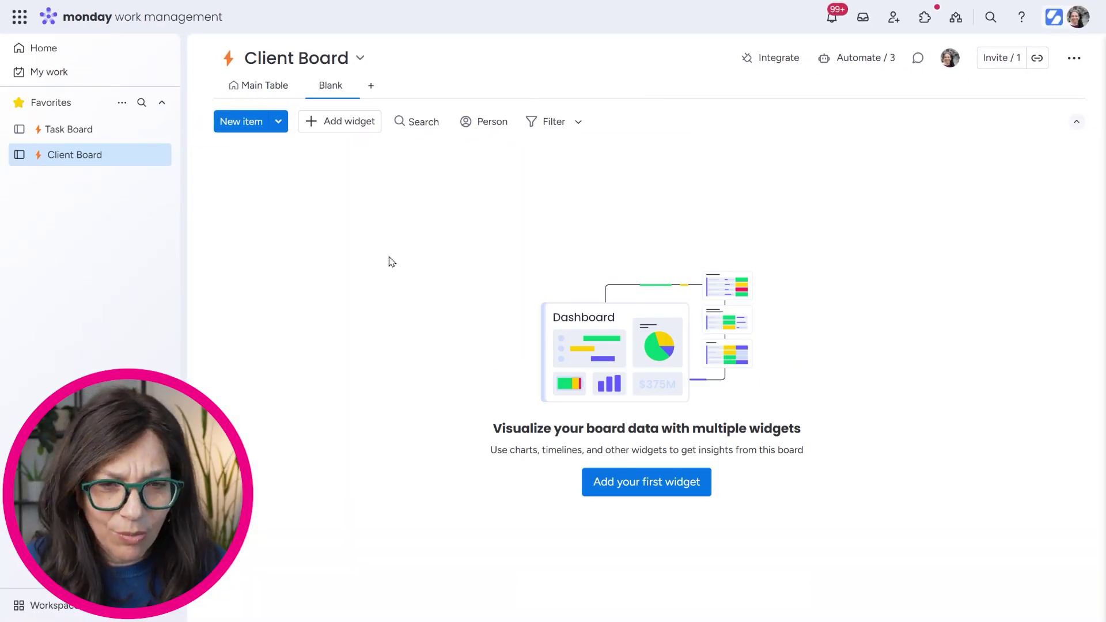
pyautogui.click(627, 482)
pyautogui.click(395, 194)
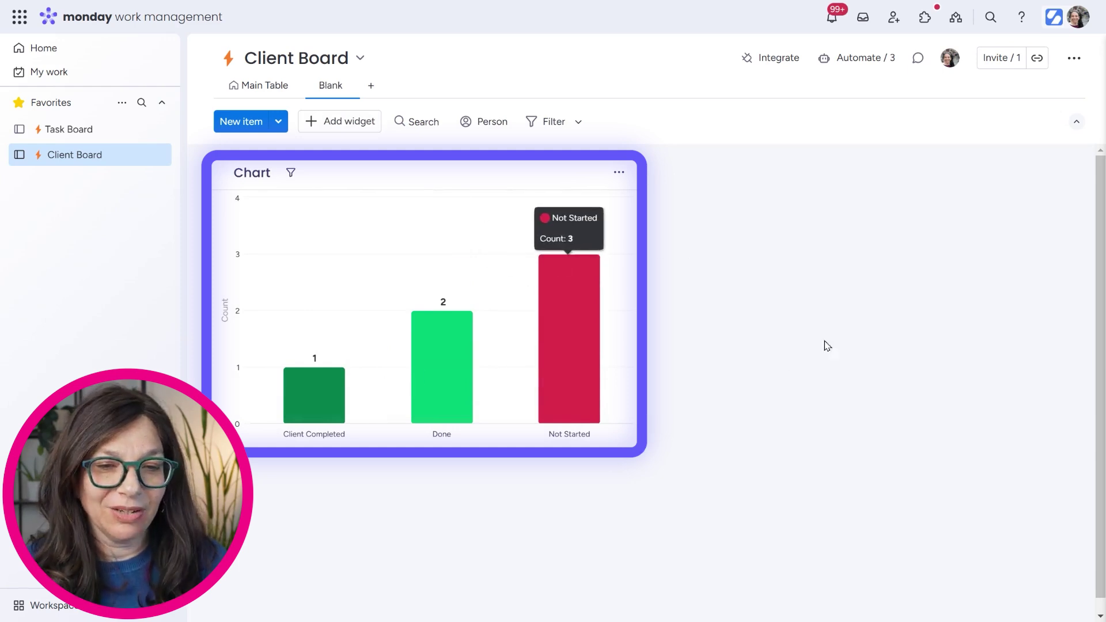
# On the Task Board, mark Complete Questionnaire and Create Homepage Content Working on it, then confirm the Client Board chart shows 2 Working on it.
pyautogui.click(92, 131)
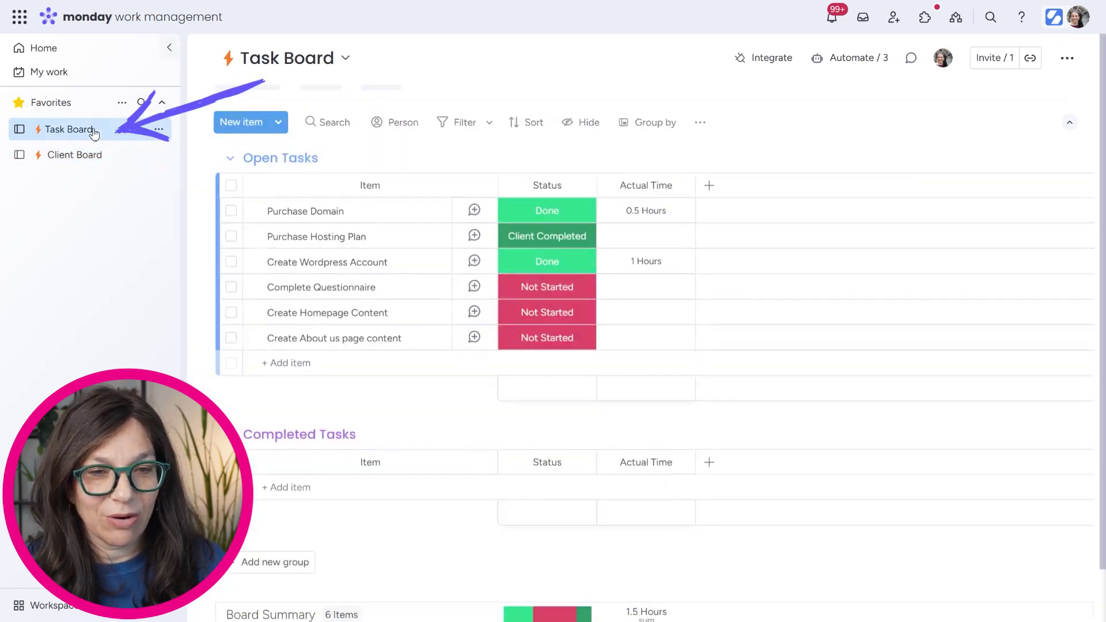
pyautogui.click(549, 296)
pyautogui.click(510, 329)
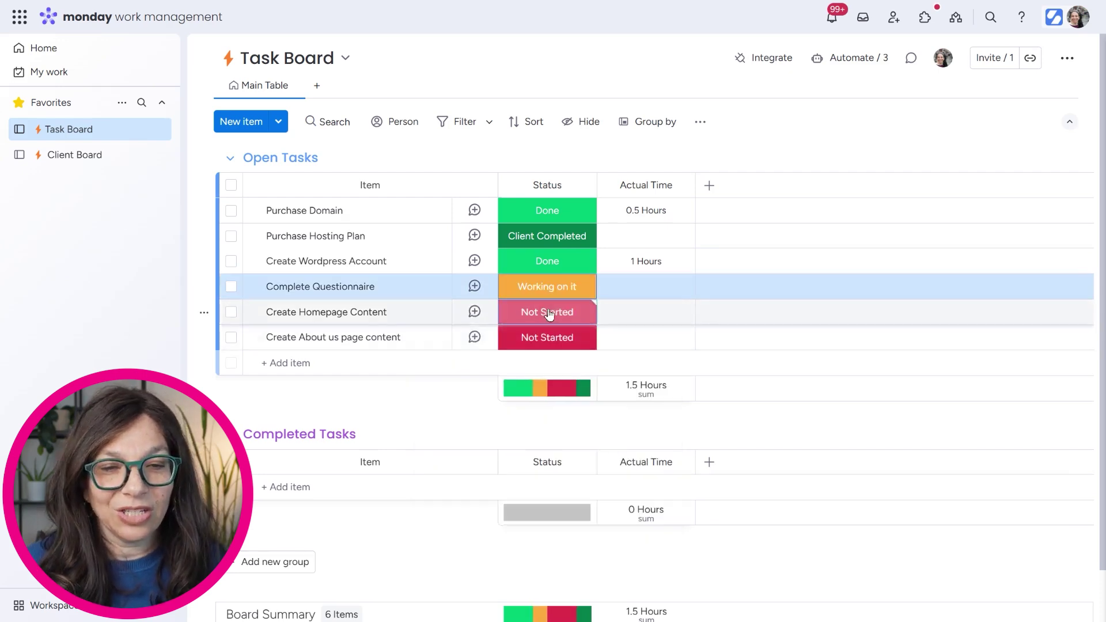
pyautogui.click(549, 314)
pyautogui.click(506, 354)
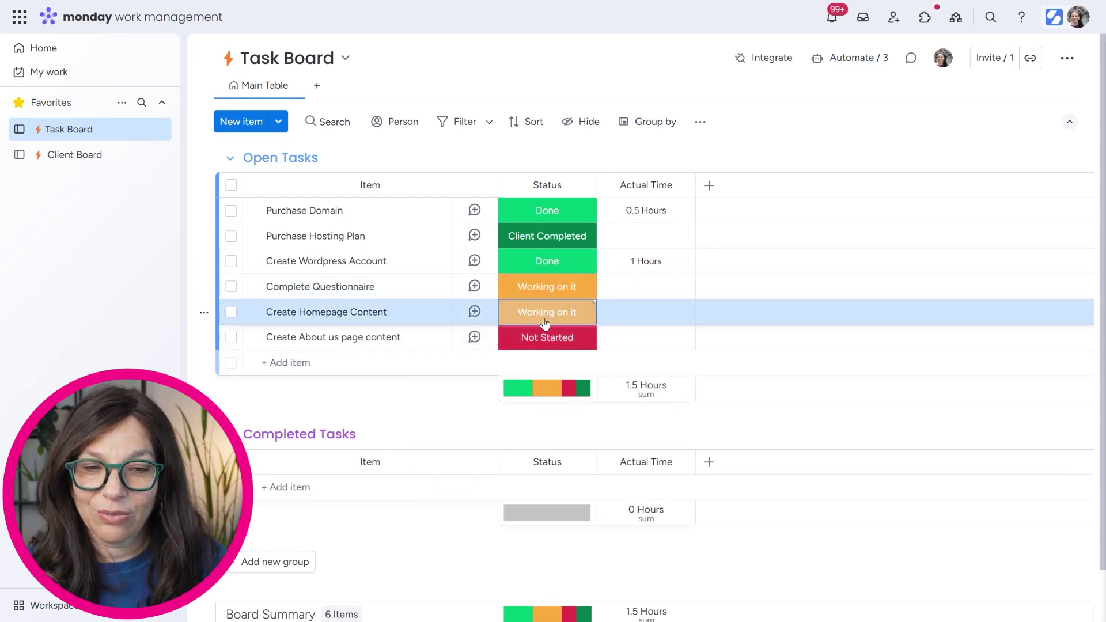
pyautogui.click(81, 155)
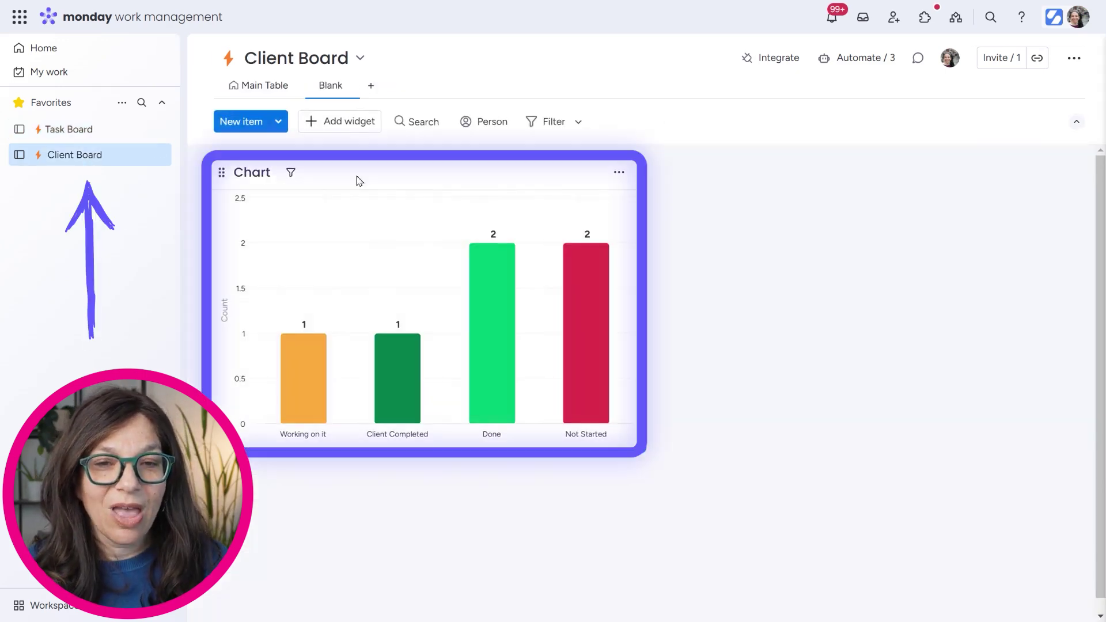
pyautogui.moveTo(488, 367)
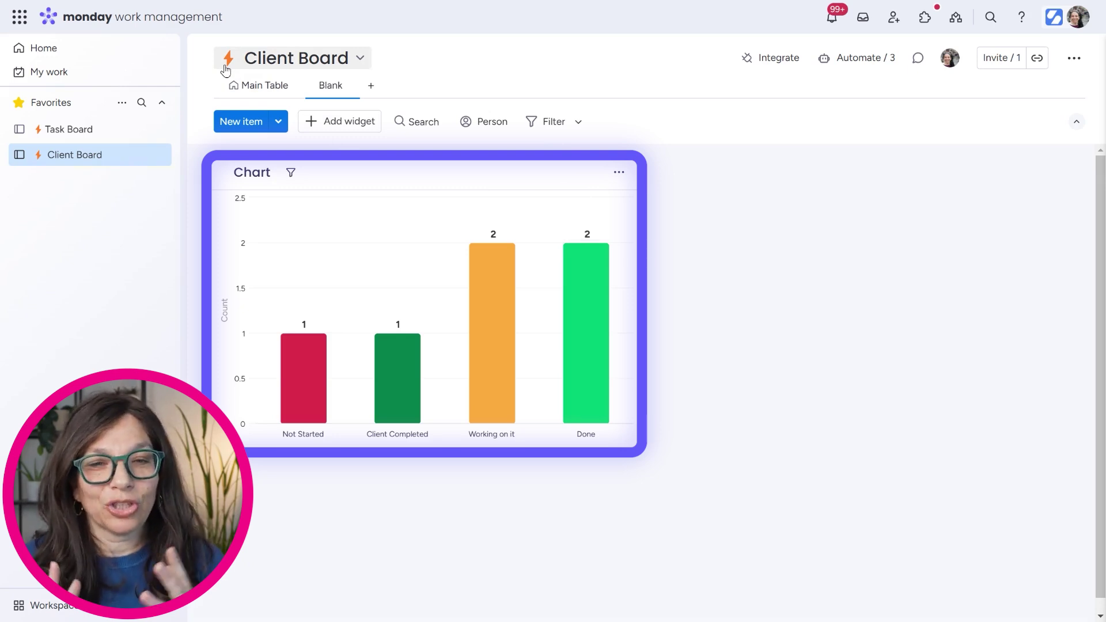
# Return to the Task Board table from the Favorites list.
pyautogui.click(85, 137)
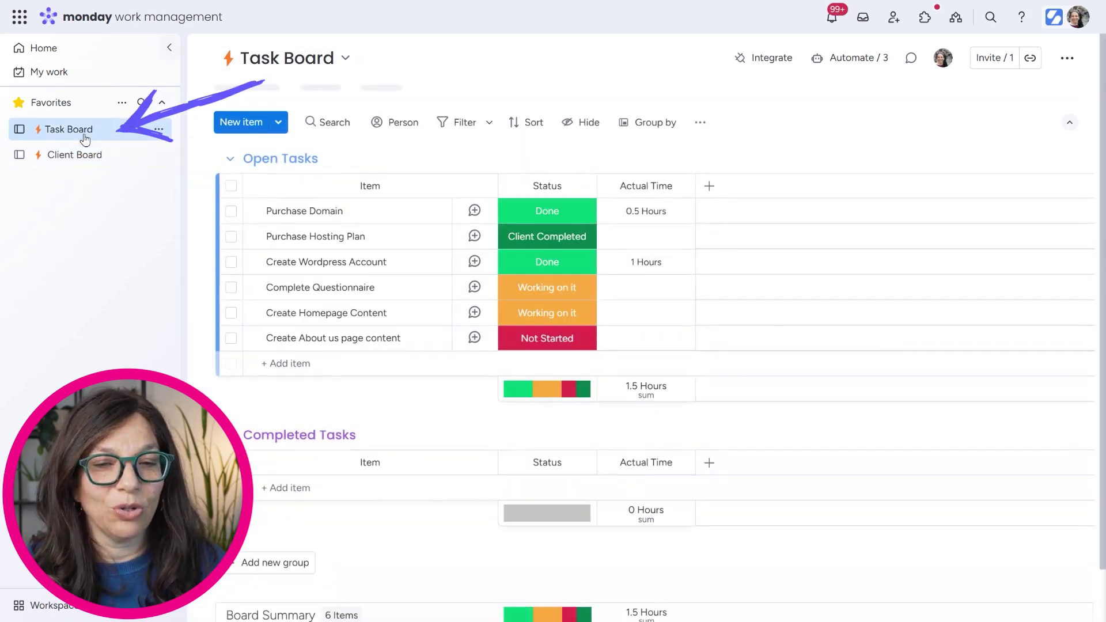